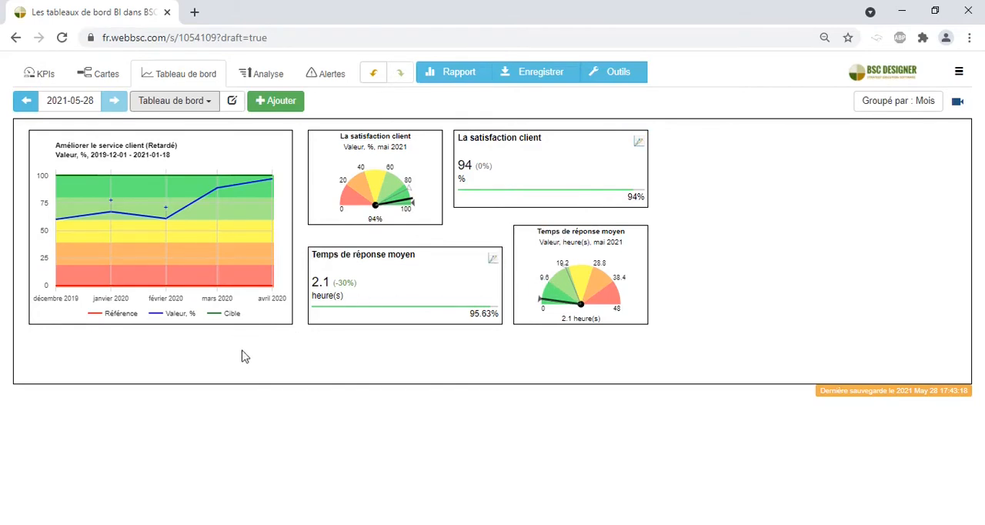
Step: Review the scorecard's KPI list, then return to the dashboard and view the options for adding a chart
{"action": "left_click", "coordinate": [43, 79]}
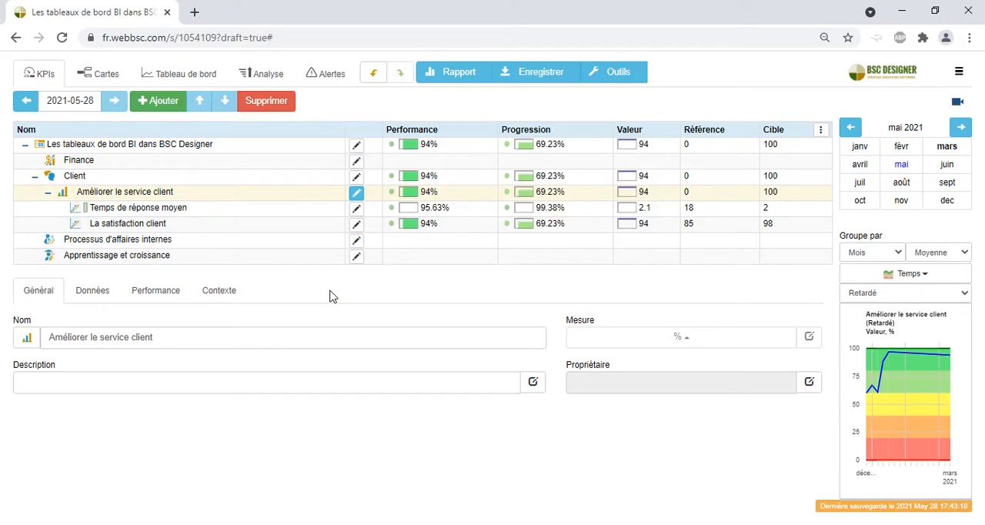
{"action": "left_click", "coordinate": [185, 85]}
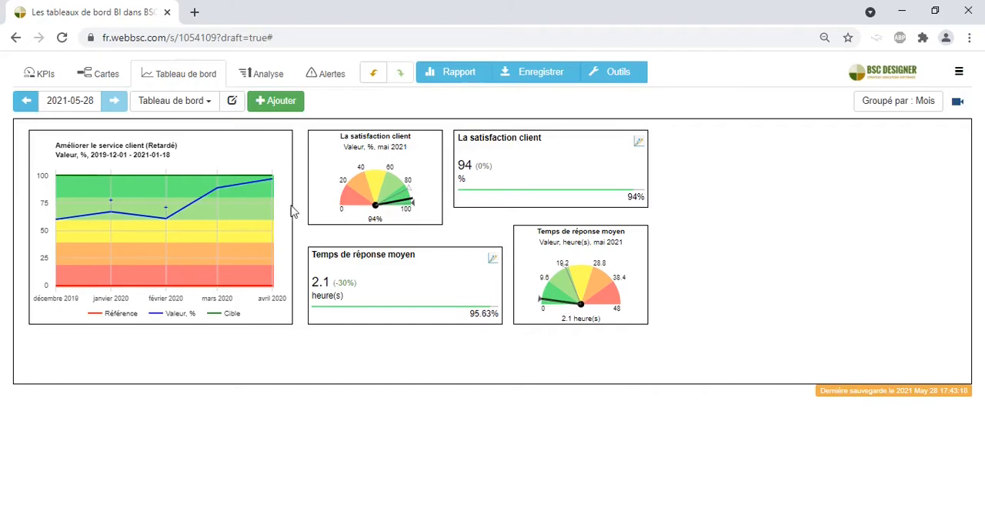
{"action": "left_click", "coordinate": [276, 101]}
{"action": "left_click", "coordinate": [761, 343]}
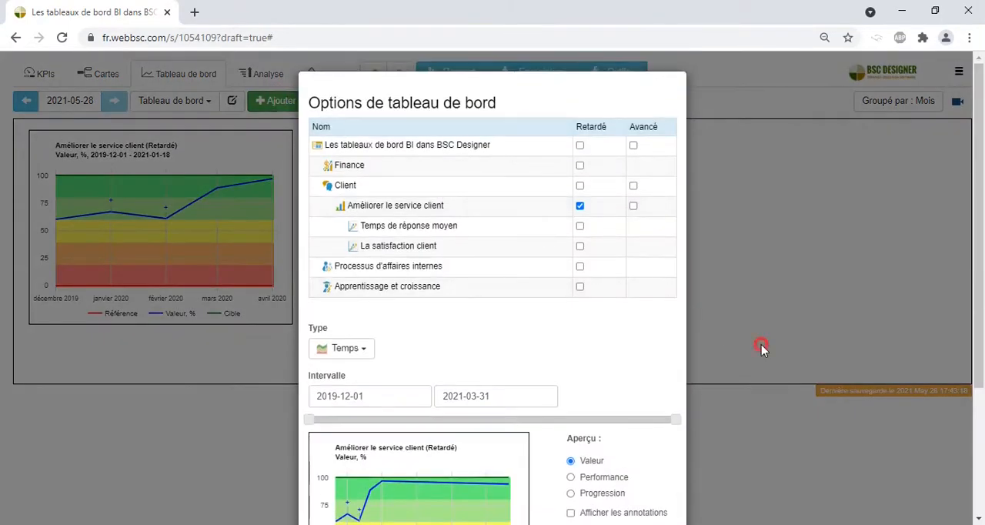
Step: Slightly widen the Améliorer le service client chart and check its display options
{"action": "mouse_move", "coordinate": [288, 251]}
{"action": "left_mouse_down"}
{"action": "mouse_move", "coordinate": [250, 251]}
{"action": "mouse_move", "coordinate": [288, 258]}
{"action": "left_mouse_up"}
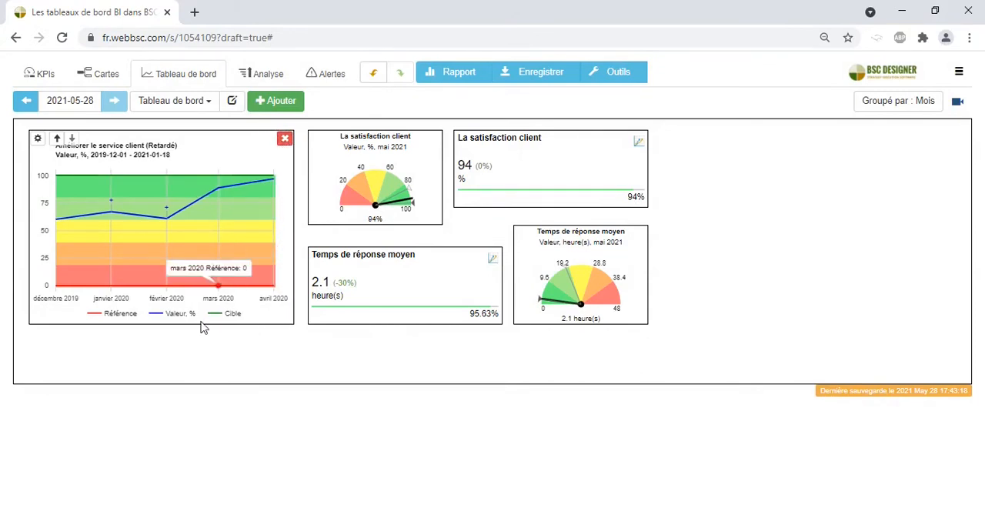
{"action": "left_click", "coordinate": [39, 138]}
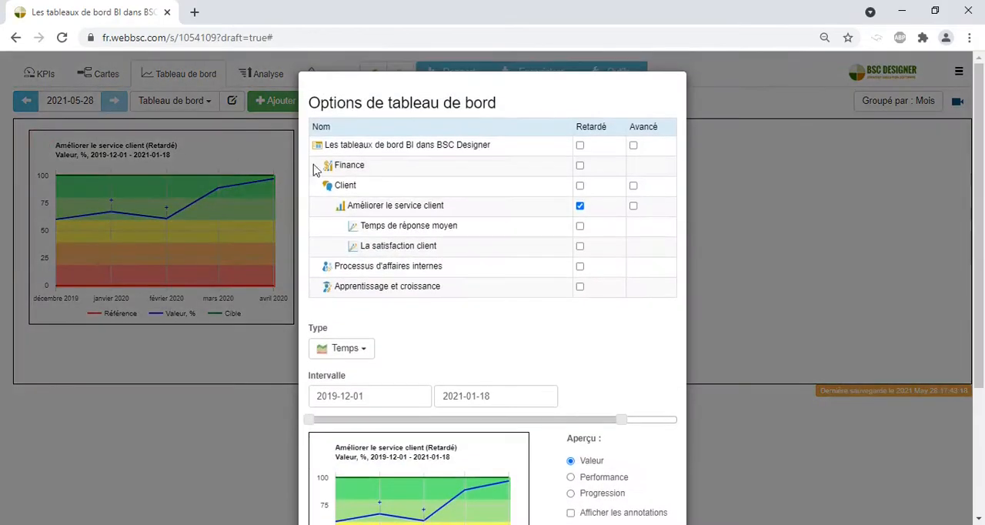
{"action": "left_click", "coordinate": [773, 349]}
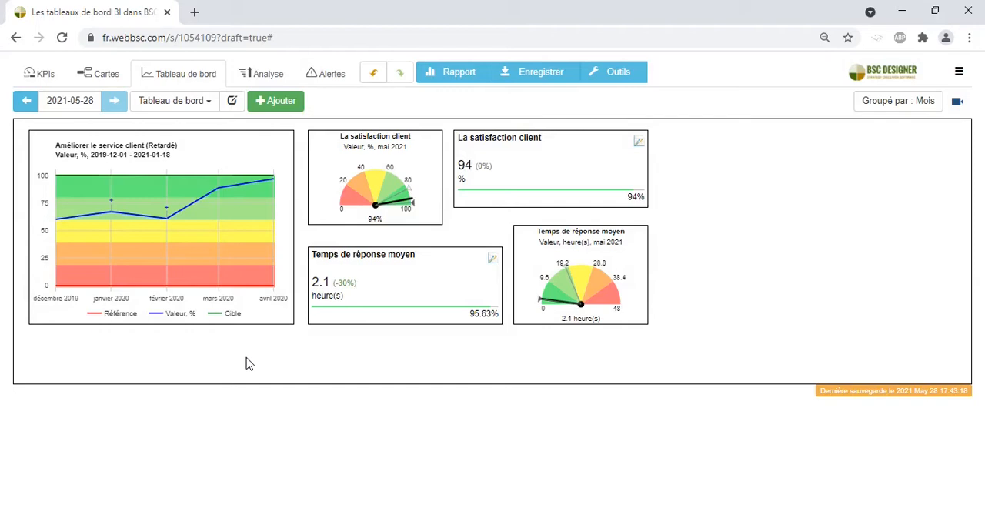
Step: Look at the list of available dashboards and the options for creating new ones
{"action": "left_click", "coordinate": [210, 101]}
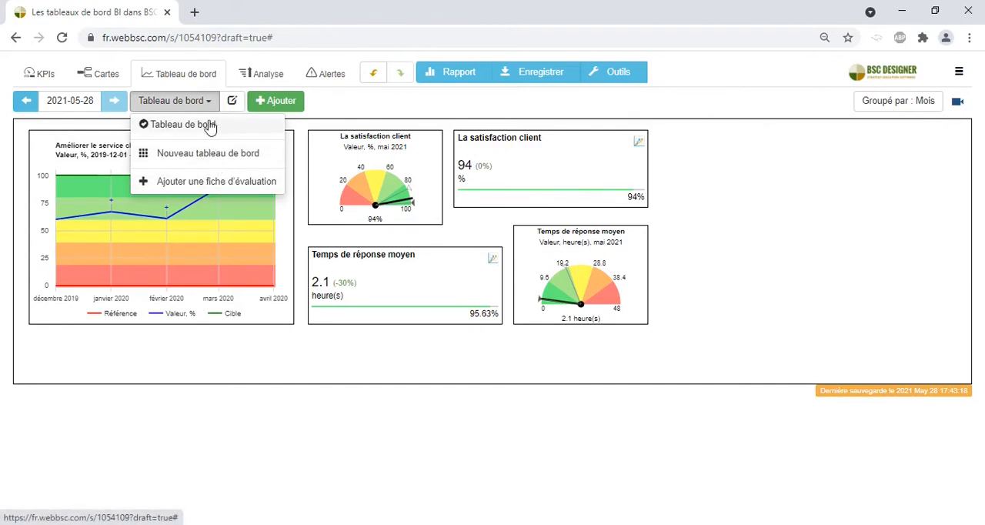
{"action": "left_click", "coordinate": [207, 100]}
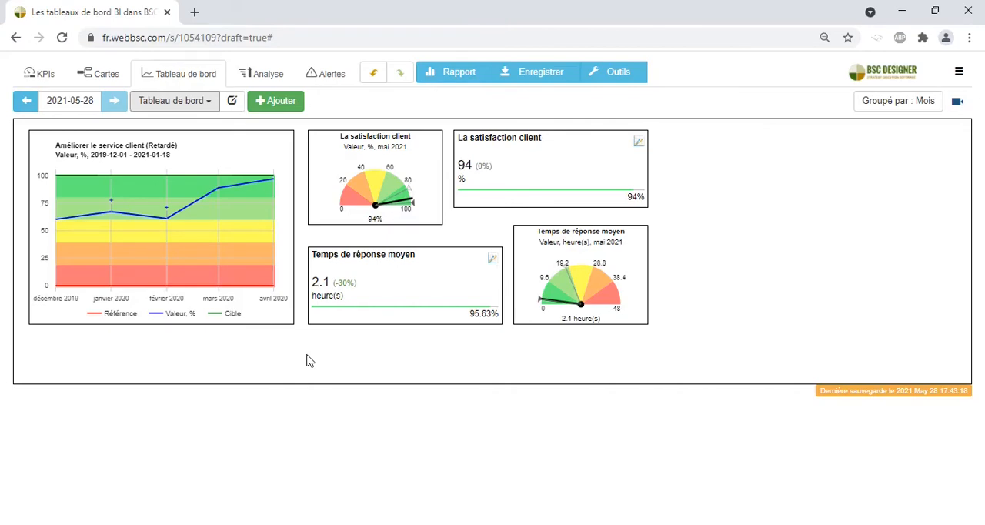
Step: Start a new dashboard chart of type Jauge for the Temps de réponse moyen indicator, also previewing La satisfaction client
{"action": "left_click", "coordinate": [275, 104]}
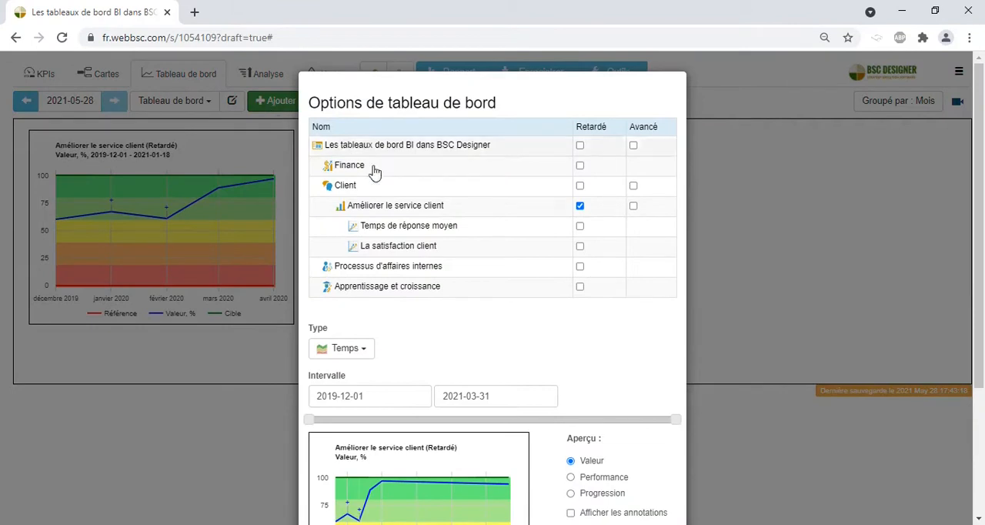
{"action": "left_click_drag", "start_coordinate": [981, 154], "coordinate": [982, 217]}
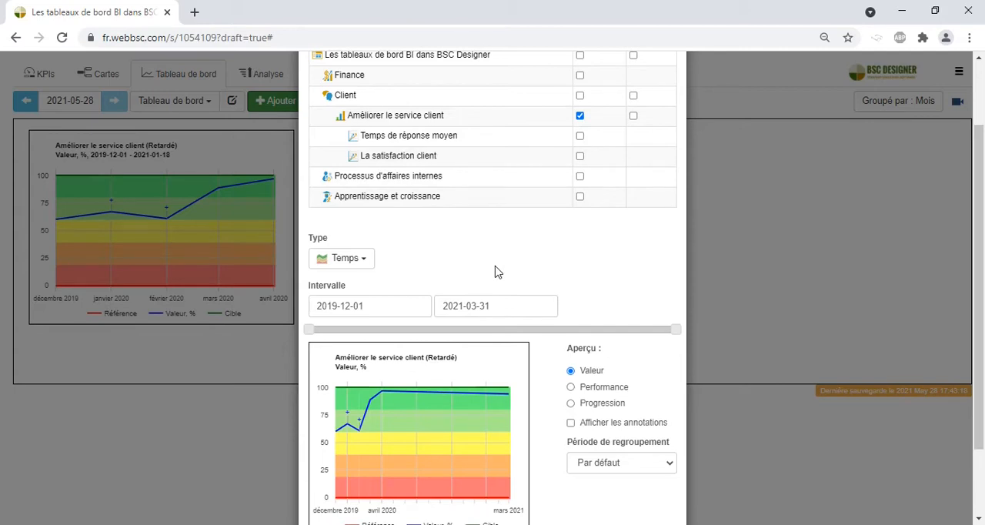
{"action": "left_click", "coordinate": [345, 260]}
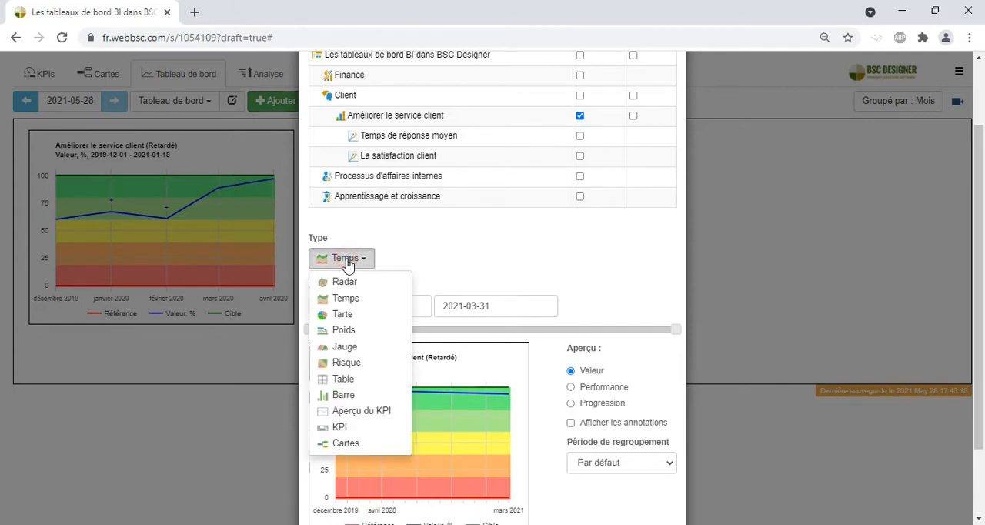
{"action": "left_click", "coordinate": [355, 348]}
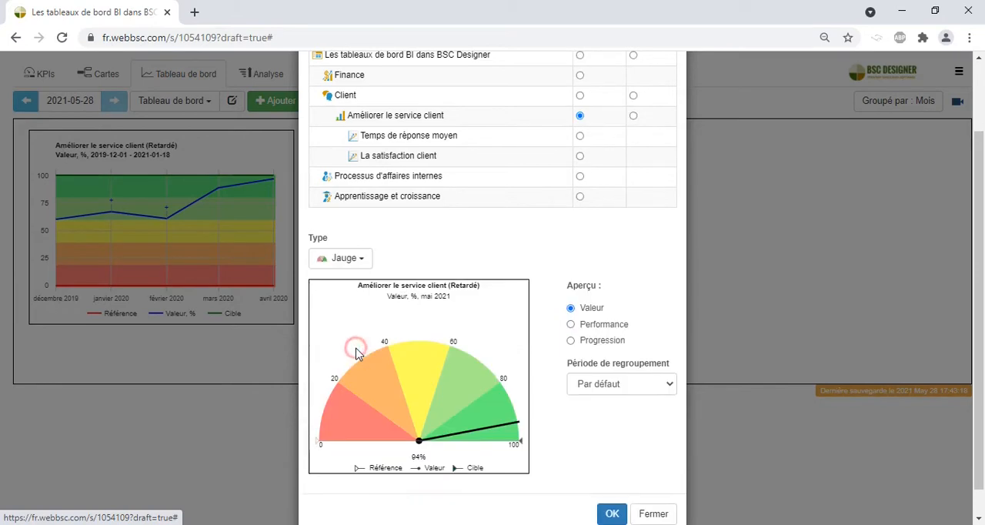
{"action": "left_click", "coordinate": [580, 136]}
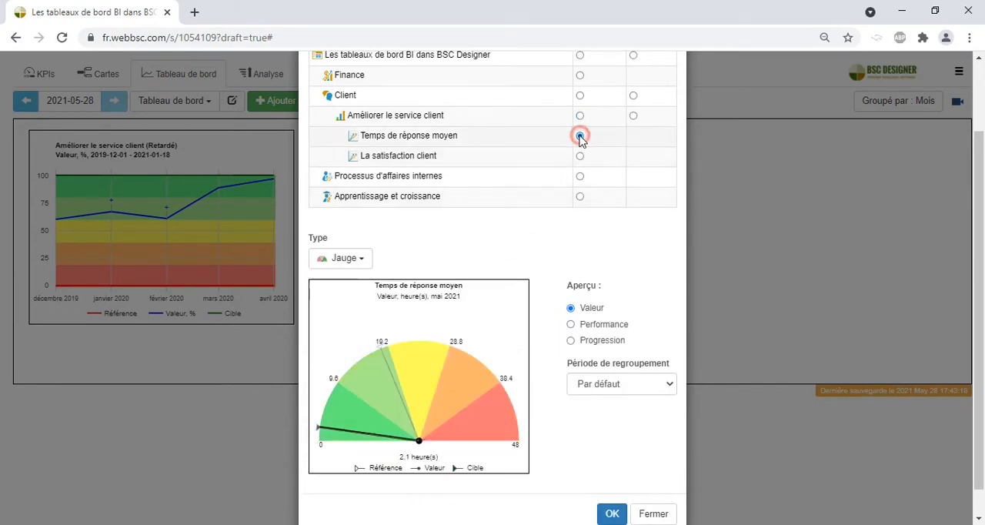
{"action": "left_click", "coordinate": [580, 156]}
{"action": "left_click", "coordinate": [580, 136]}
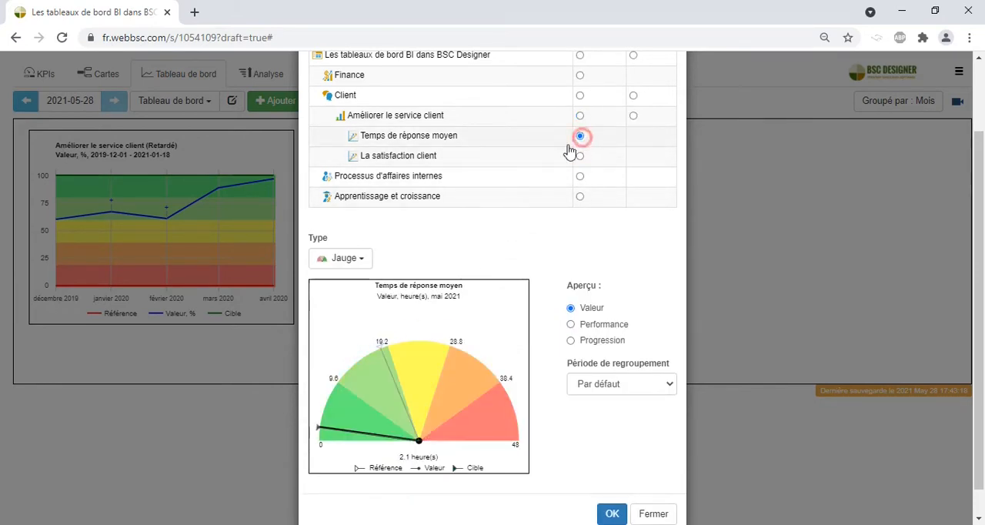
Step: Change the new chart's type to Temps and try plotting La satisfaction client together with Temps de réponse moyen
{"action": "left_click", "coordinate": [360, 258]}
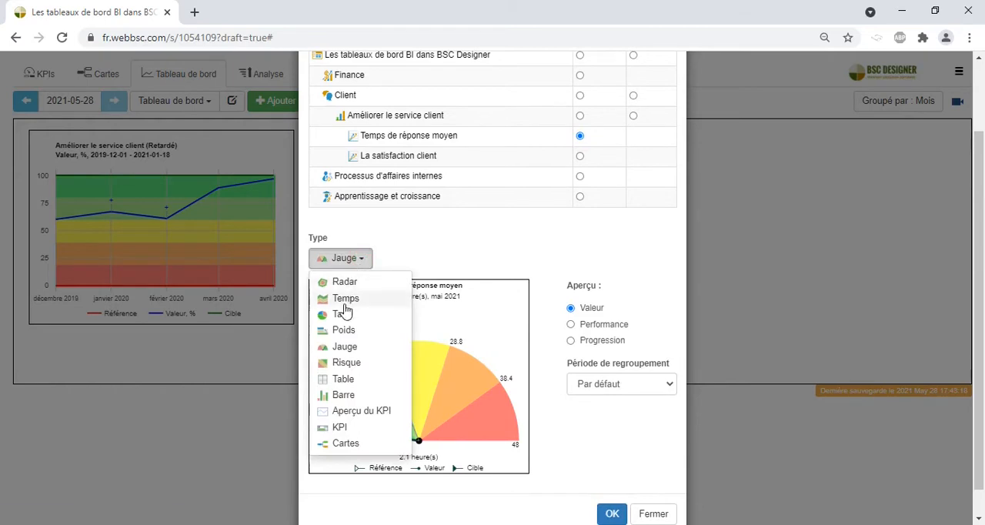
{"action": "left_click", "coordinate": [346, 298]}
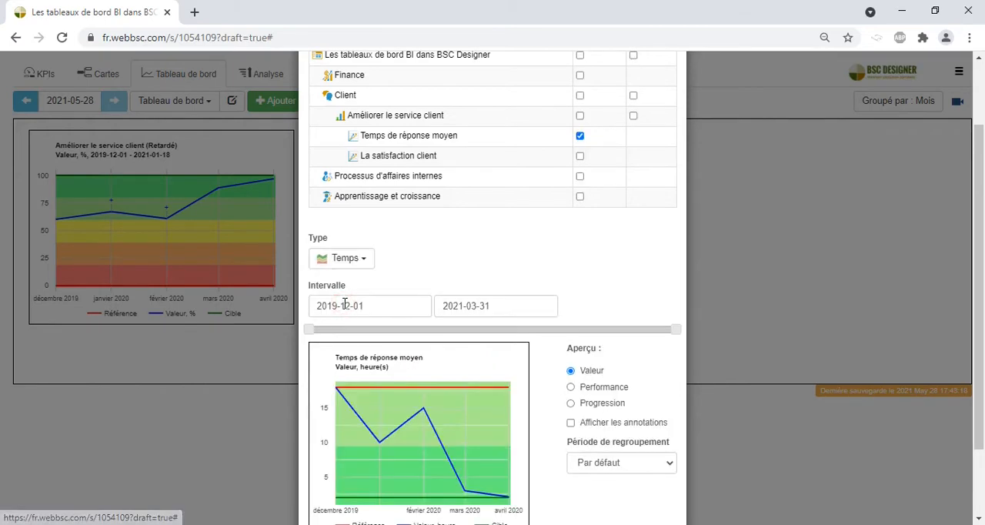
{"action": "left_click", "coordinate": [580, 157]}
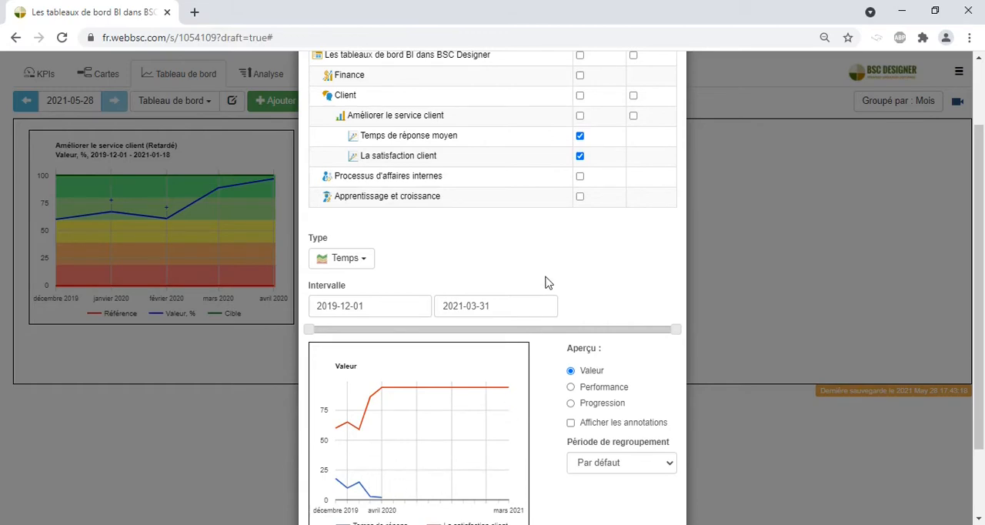
{"action": "left_click", "coordinate": [580, 156]}
Step: Plot Améliorer le service client instead, trying its Avancé series beside Retardé and keeping only Retardé
{"action": "left_click", "coordinate": [581, 137]}
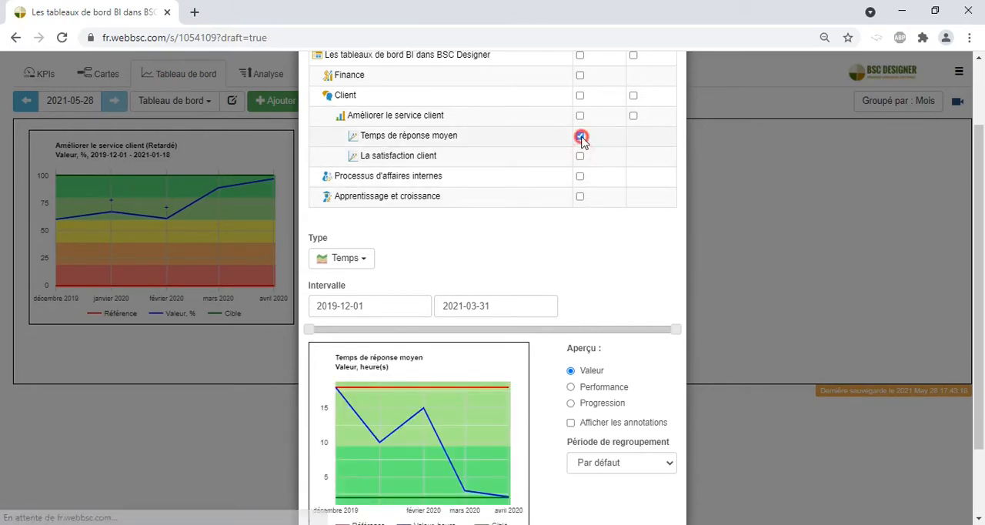
{"action": "left_click", "coordinate": [581, 116]}
{"action": "left_click", "coordinate": [633, 116]}
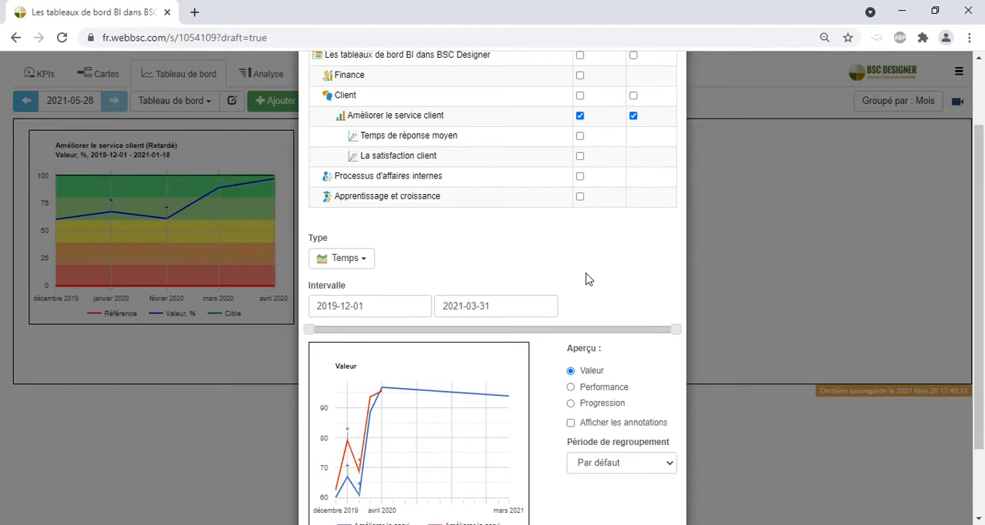
{"action": "left_click", "coordinate": [633, 117]}
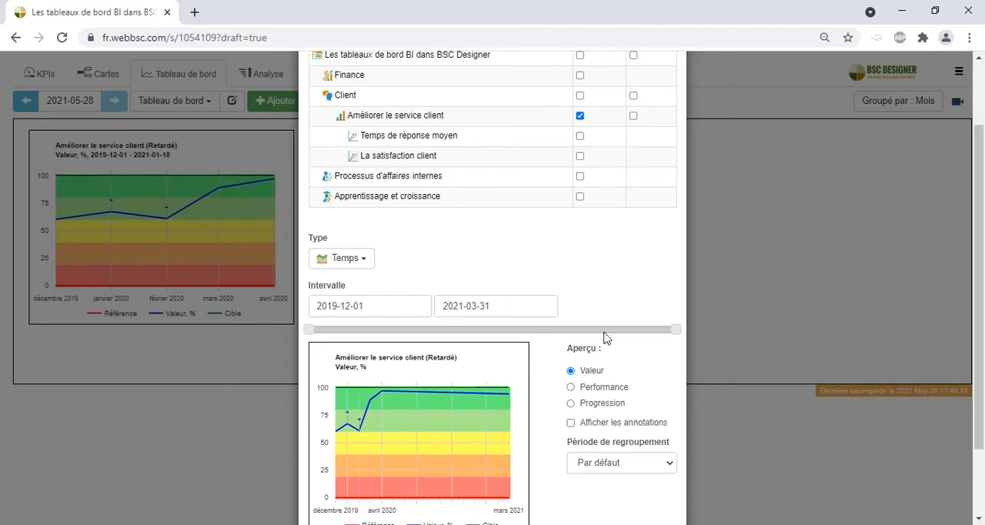
Step: Shorten the chart's interval to end on 2021-02-17 and preview Performance and Progression before returning to Valeur
{"action": "left_click_drag", "start_coordinate": [675, 331], "coordinate": [645, 333]}
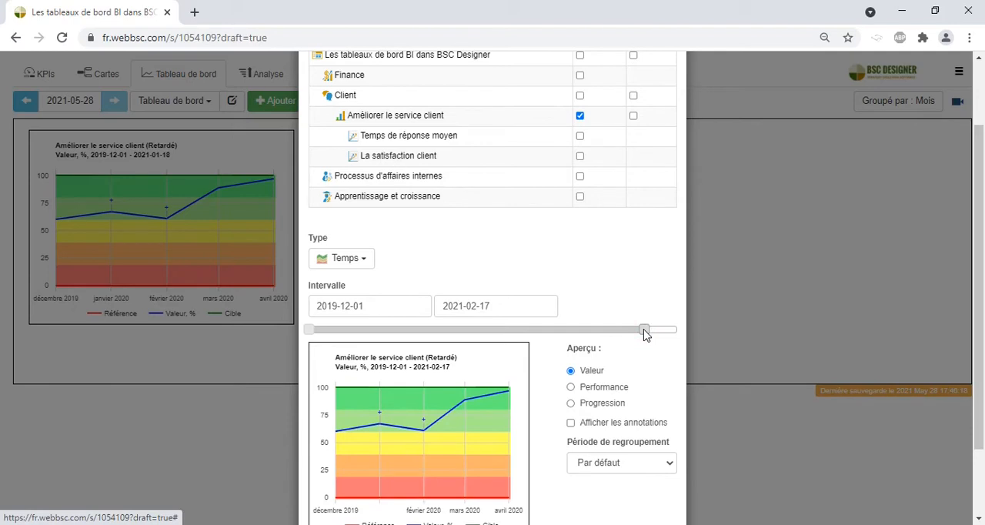
{"action": "left_click", "coordinate": [571, 387]}
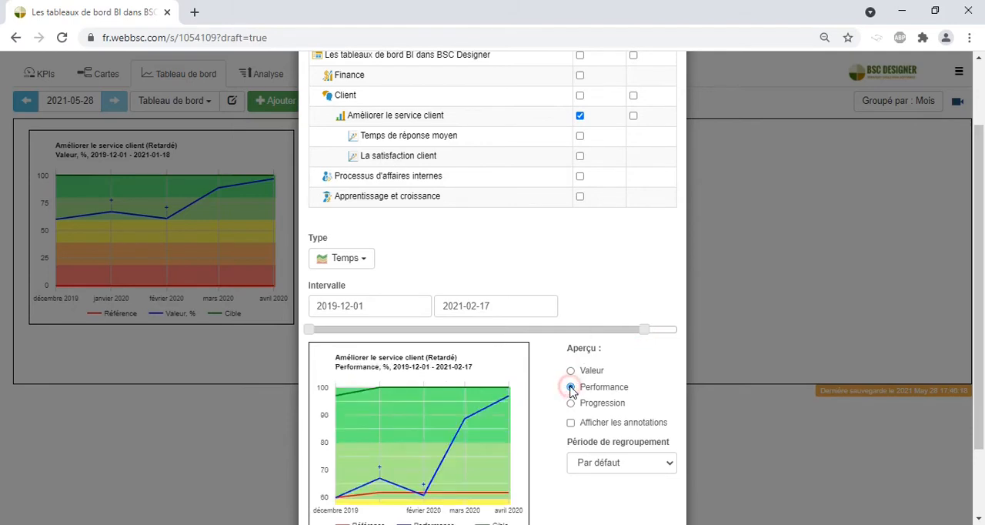
{"action": "left_click", "coordinate": [571, 404]}
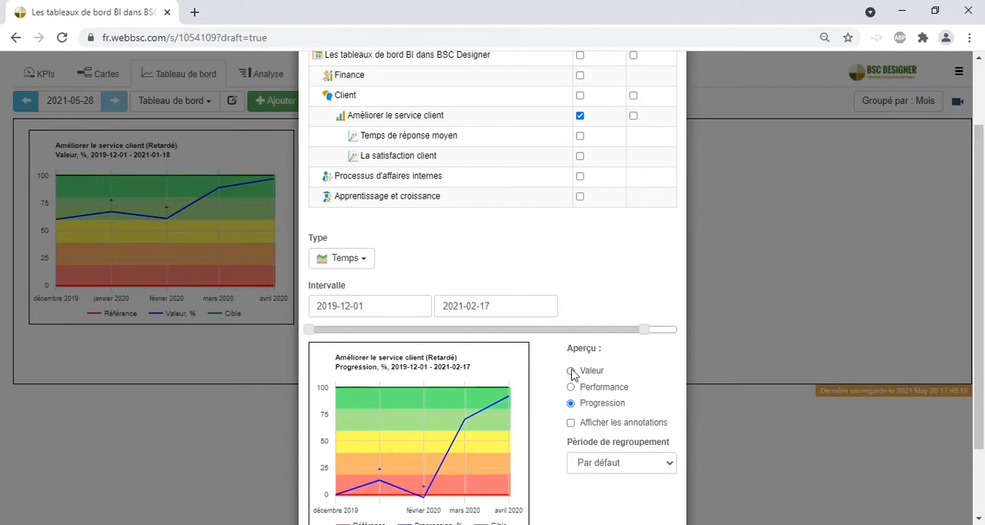
{"action": "left_click", "coordinate": [571, 371]}
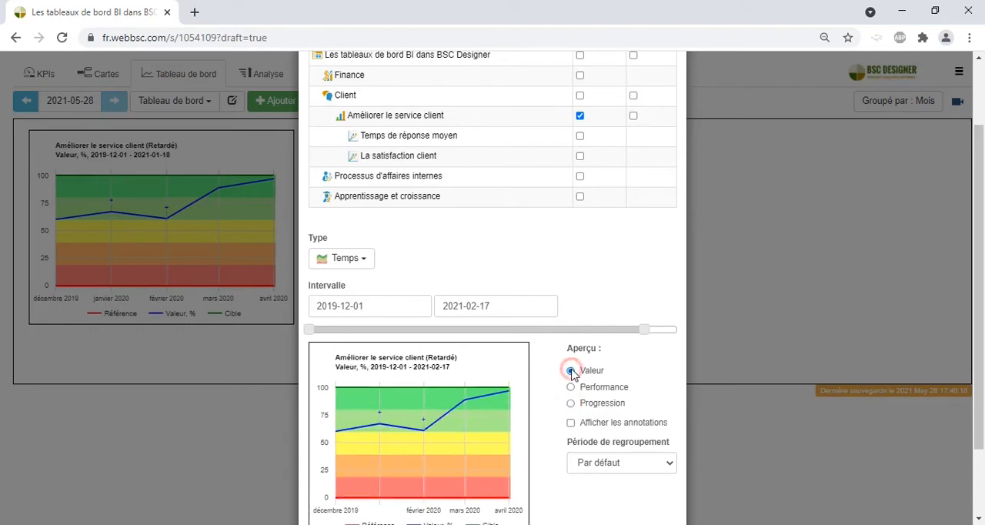
Step: Show the annotations in the chart preview, inspect them on the line, and turn them off again
{"action": "left_click", "coordinate": [571, 422]}
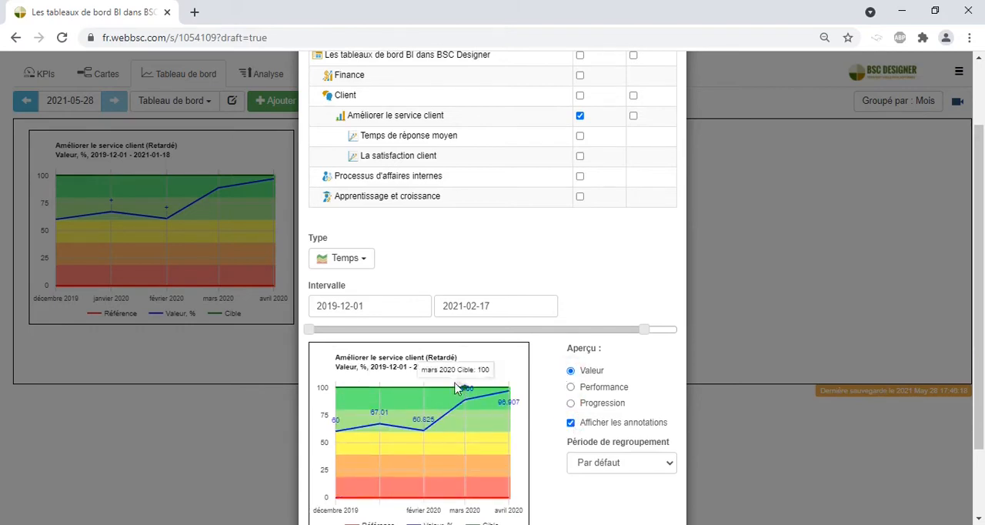
{"action": "mouse_move", "coordinate": [423, 423]}
{"action": "left_click", "coordinate": [571, 423]}
Step: Check the available grouping periods, keep Par défaut, and add the chart to the dashboard
{"action": "left_click", "coordinate": [604, 464]}
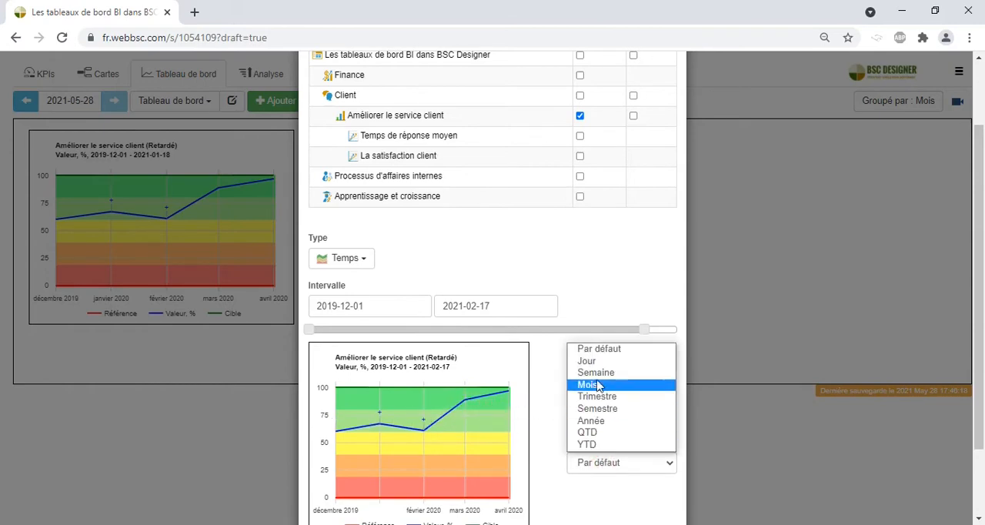
{"action": "left_click", "coordinate": [551, 408]}
{"action": "scroll", "coordinate": [551, 409], "scroll_direction": "down", "scroll_amount": 1}
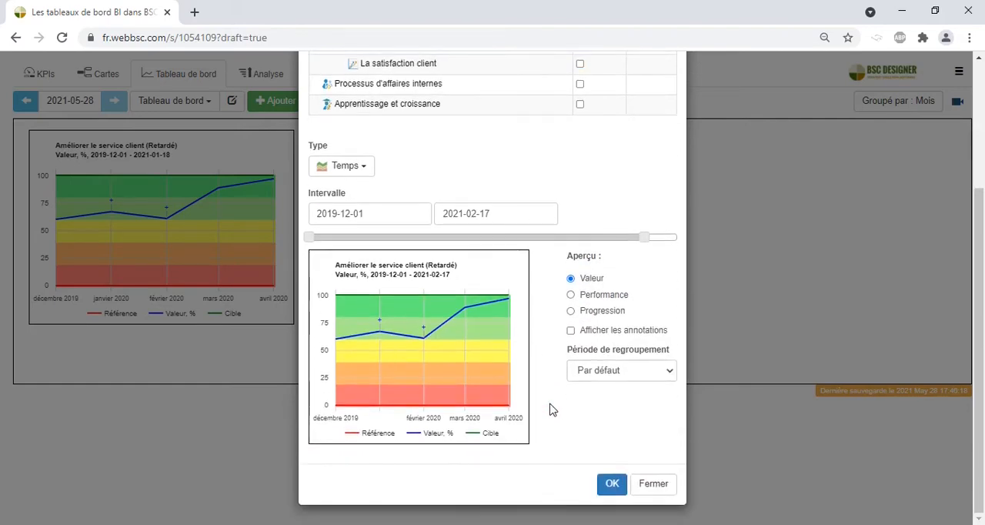
{"action": "left_click", "coordinate": [612, 485]}
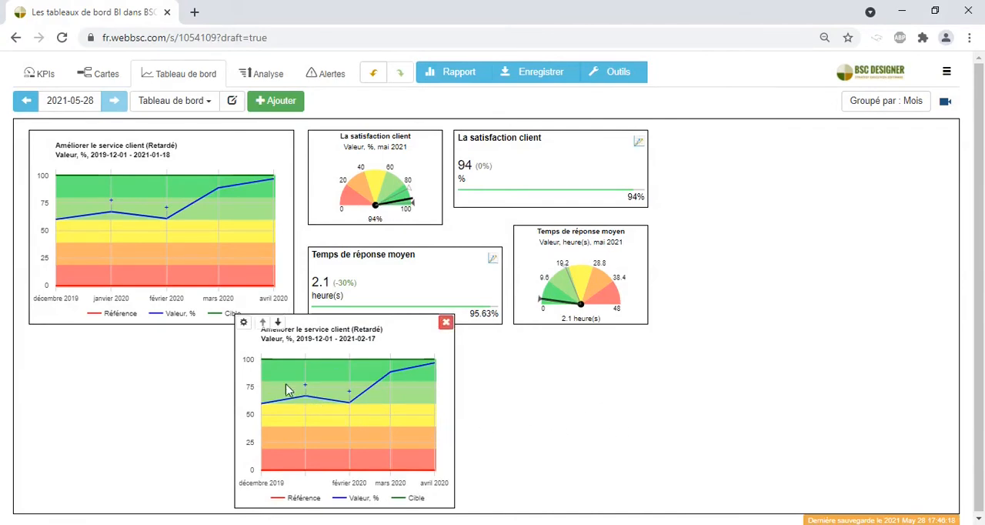
Step: Check the options of the newly added chart, close them, and remove that chart from the dashboard
{"action": "left_click", "coordinate": [245, 325]}
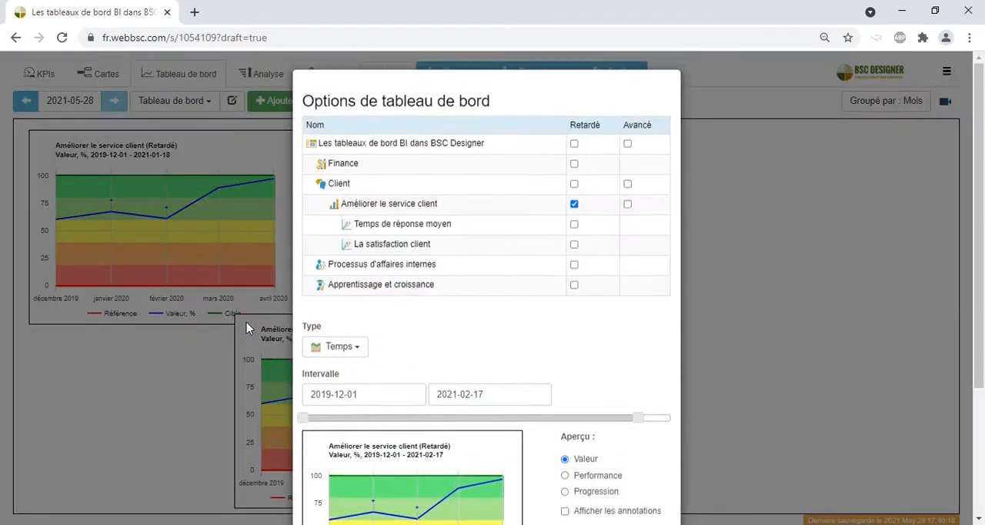
{"action": "left_click", "coordinate": [756, 368]}
{"action": "left_click", "coordinate": [448, 322]}
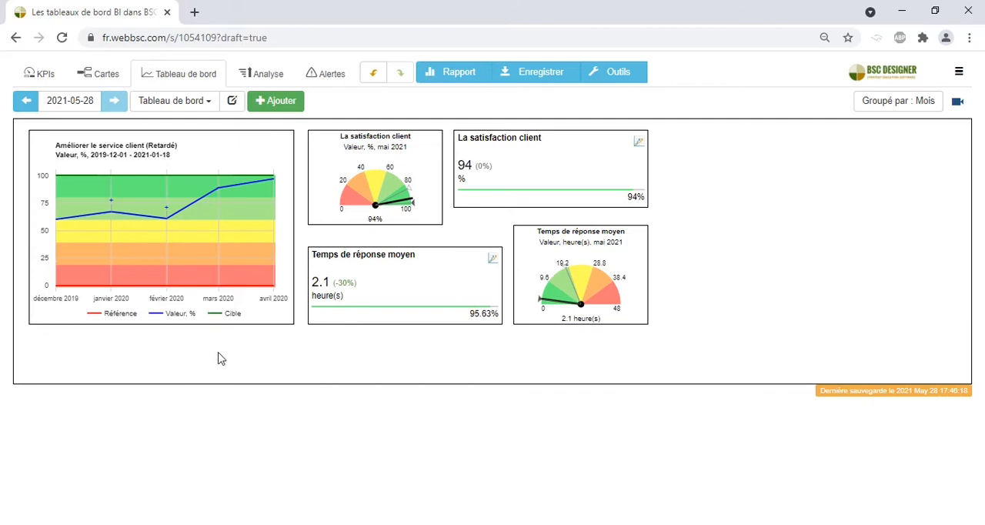
Step: View the dashboard's name, export and template settings, and the options for creating a new dashboard
{"action": "left_click", "coordinate": [234, 108]}
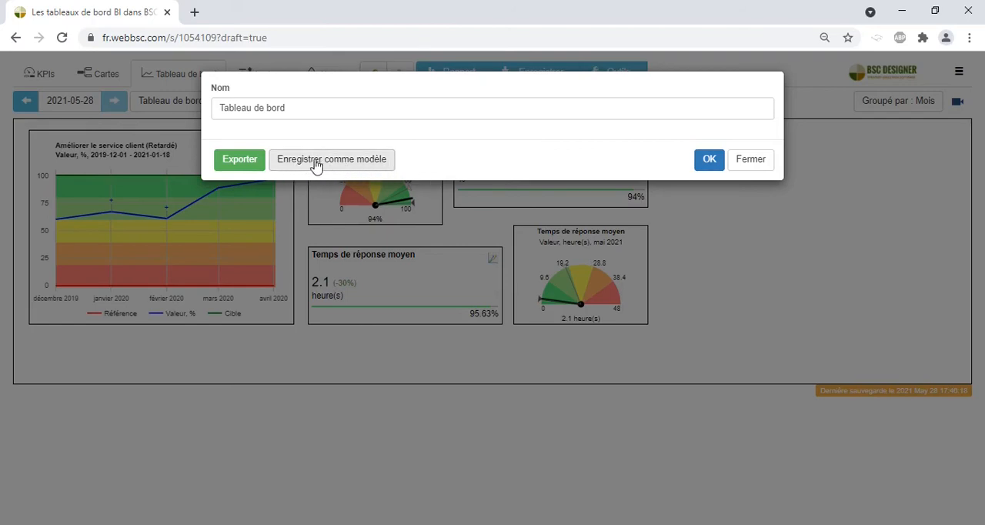
{"action": "left_click", "coordinate": [716, 225]}
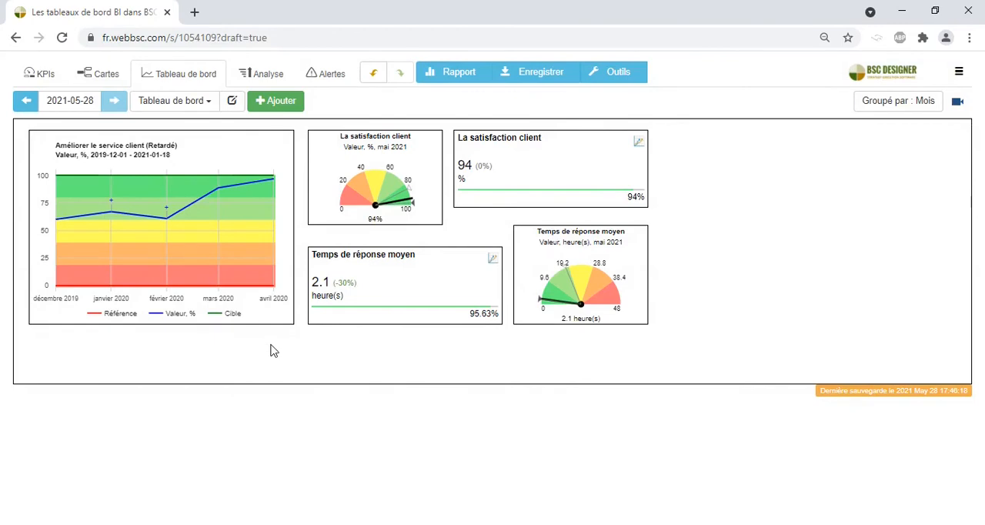
{"action": "left_click", "coordinate": [204, 101]}
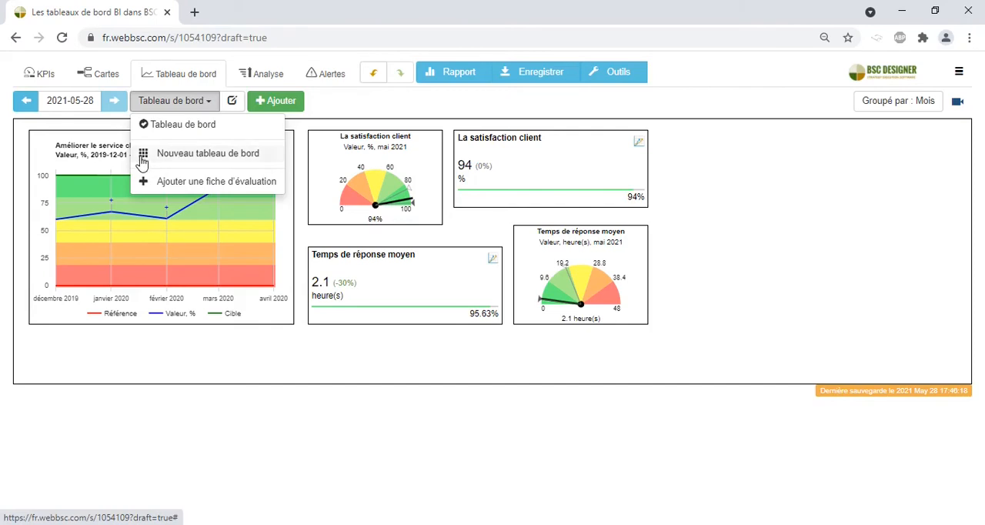
{"action": "left_click", "coordinate": [283, 364]}
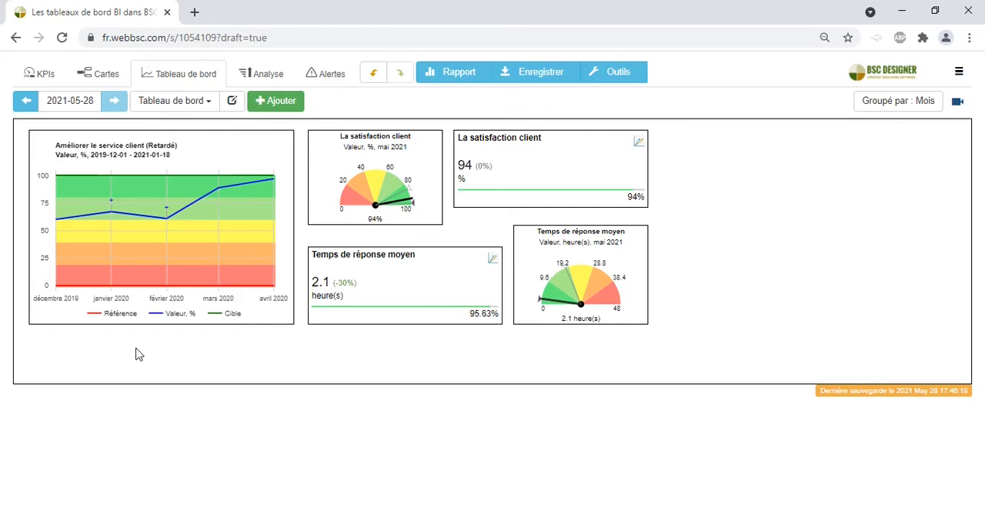
{"action": "left_click", "coordinate": [127, 264]}
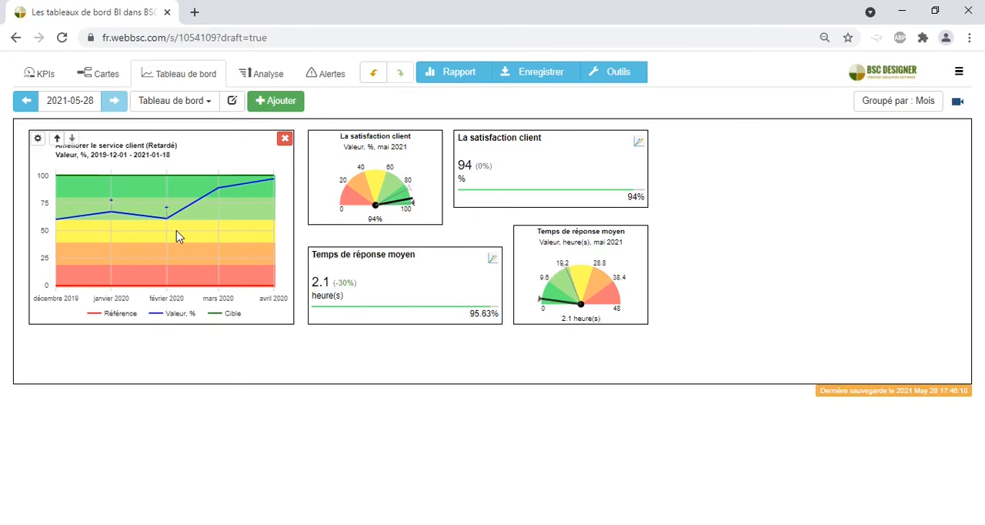
Step: Inspect the annotations for janvier 2020 and février 2020 on the Améliorer le service client dashboard chart
{"action": "mouse_move", "coordinate": [111, 200]}
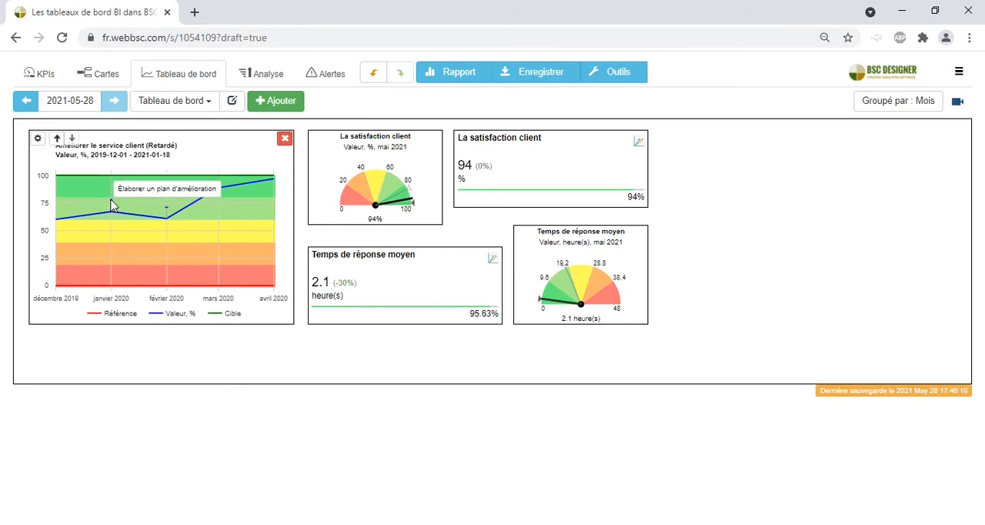
{"action": "mouse_move", "coordinate": [166, 209]}
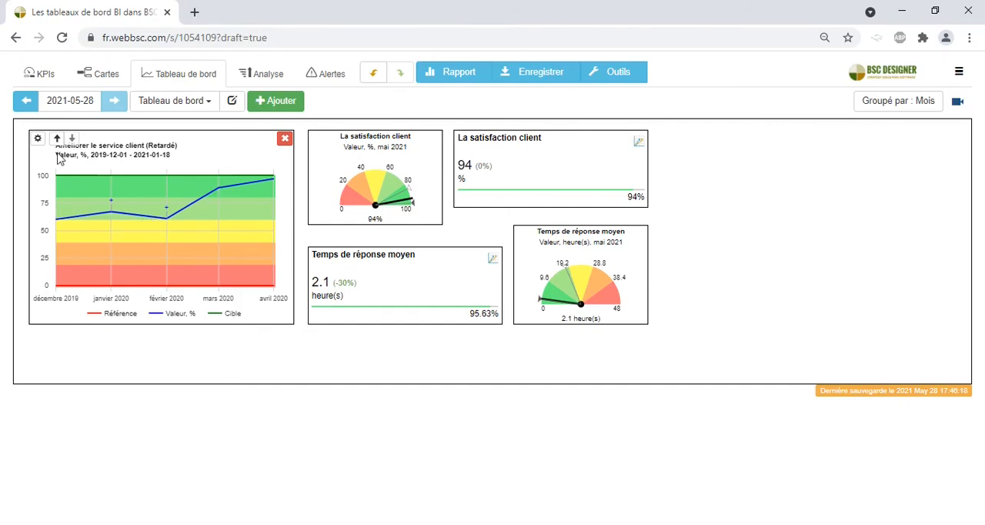
{"action": "mouse_move", "coordinate": [112, 286]}
Step: Open the Améliorer le service client goal under Client in the KPI list to check its details
{"action": "left_click", "coordinate": [45, 74]}
{"action": "left_click", "coordinate": [356, 192]}
{"action": "left_click", "coordinate": [305, 429]}
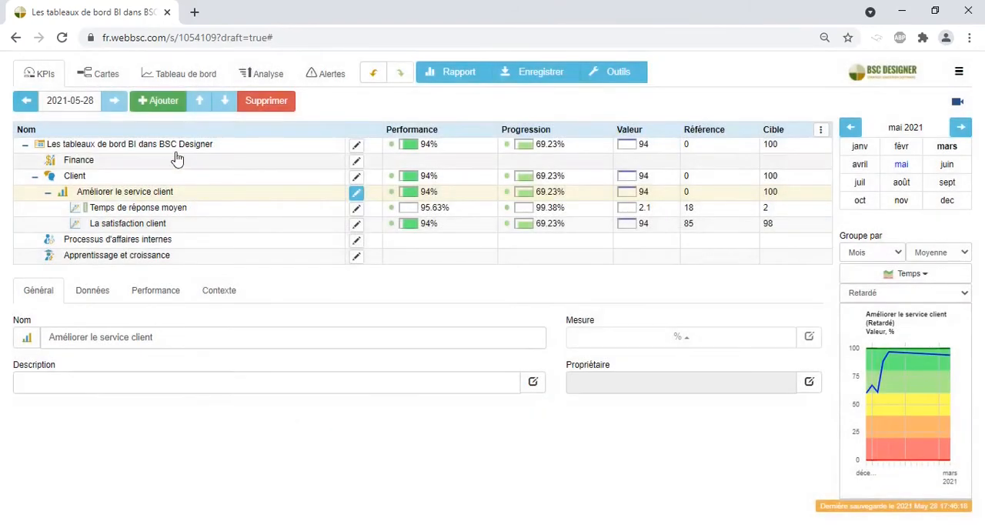
Step: Return to the dashboard and examine the annotation markers on the Améliorer le service client chart again
{"action": "left_click", "coordinate": [199, 85]}
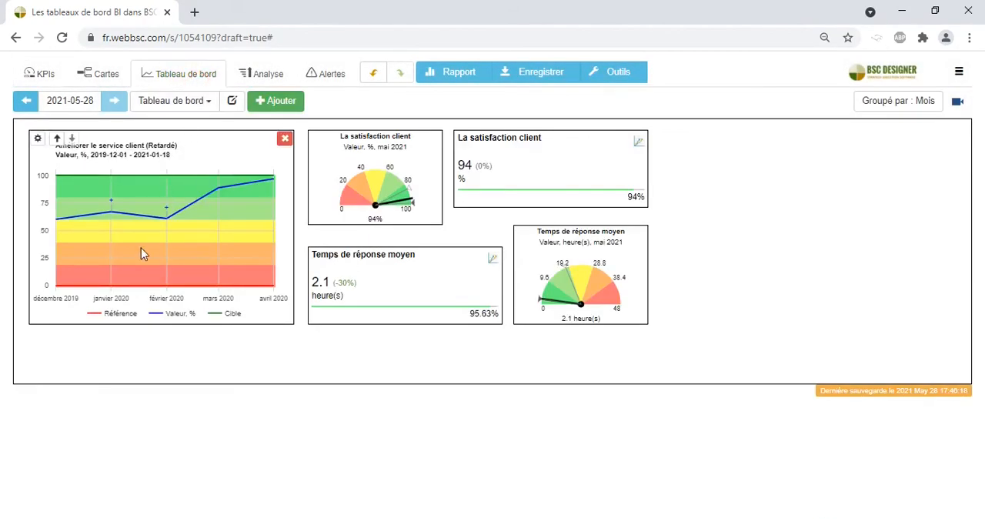
{"action": "mouse_move", "coordinate": [108, 287]}
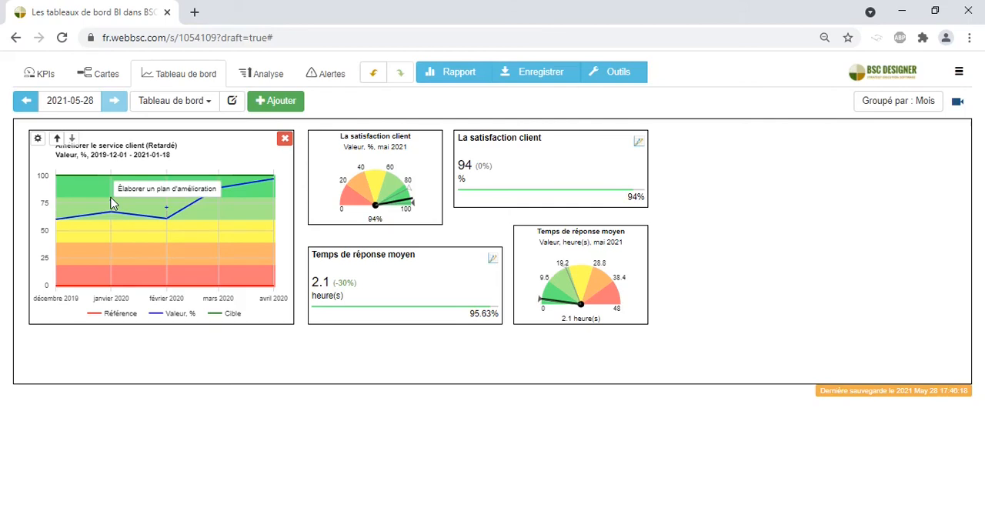
{"action": "mouse_move", "coordinate": [171, 284]}
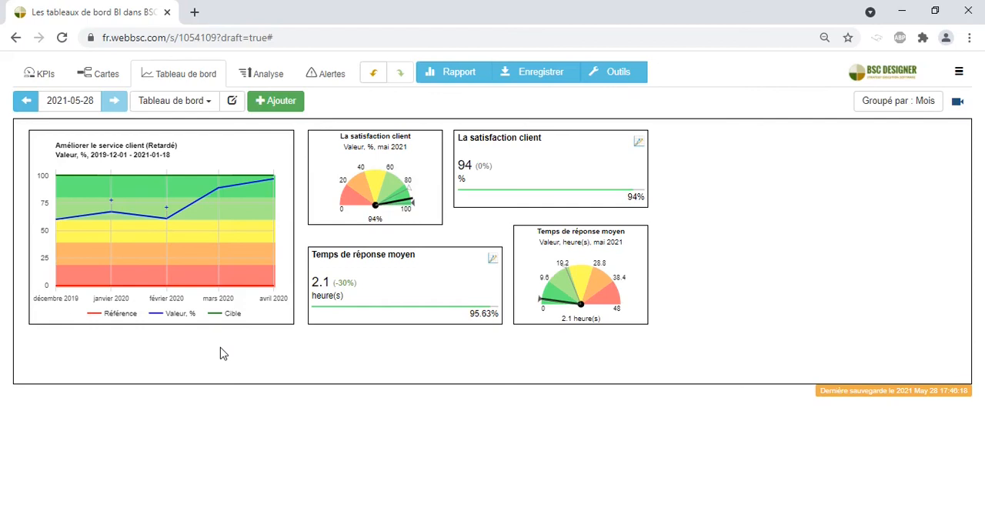
{"action": "mouse_move", "coordinate": [130, 260]}
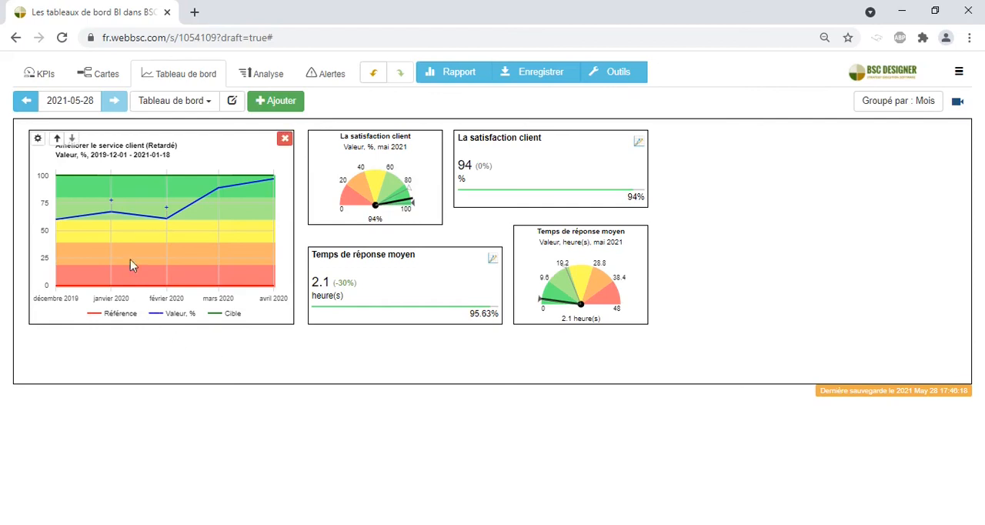